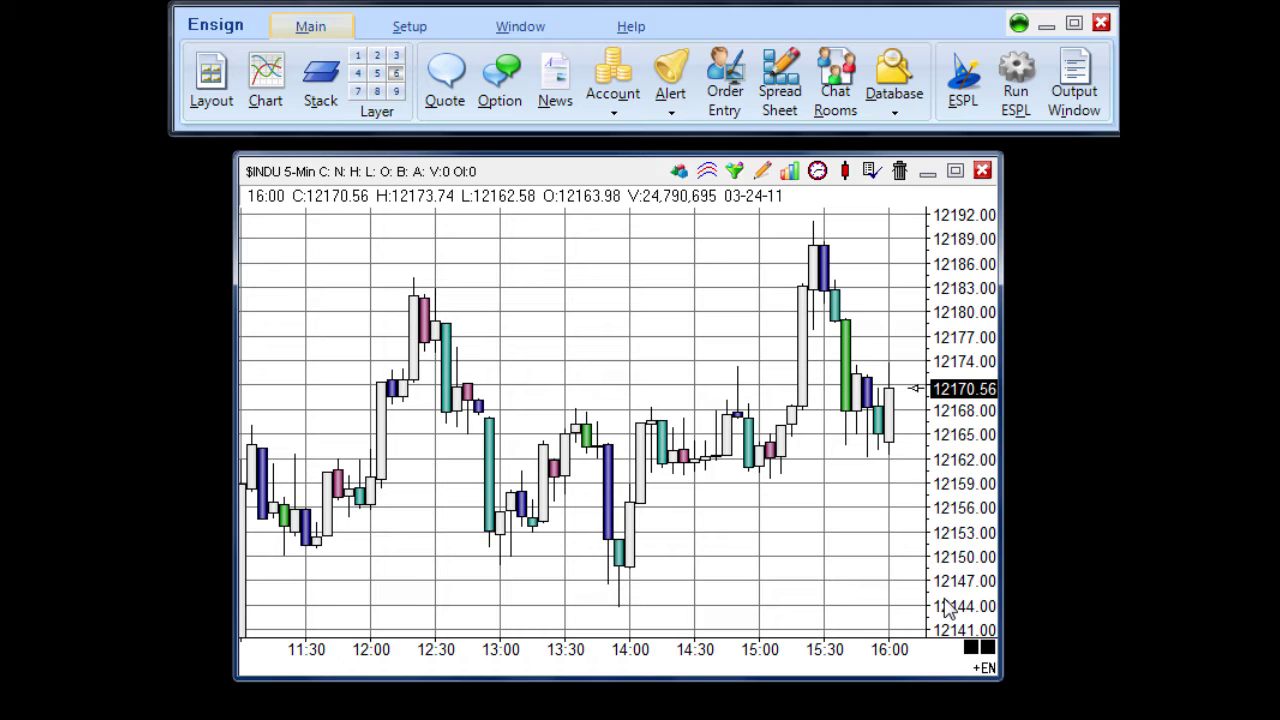
# - Add the Bollinger Bands study to the $INDU 5-minute chart
pyautogui.click(707, 171)
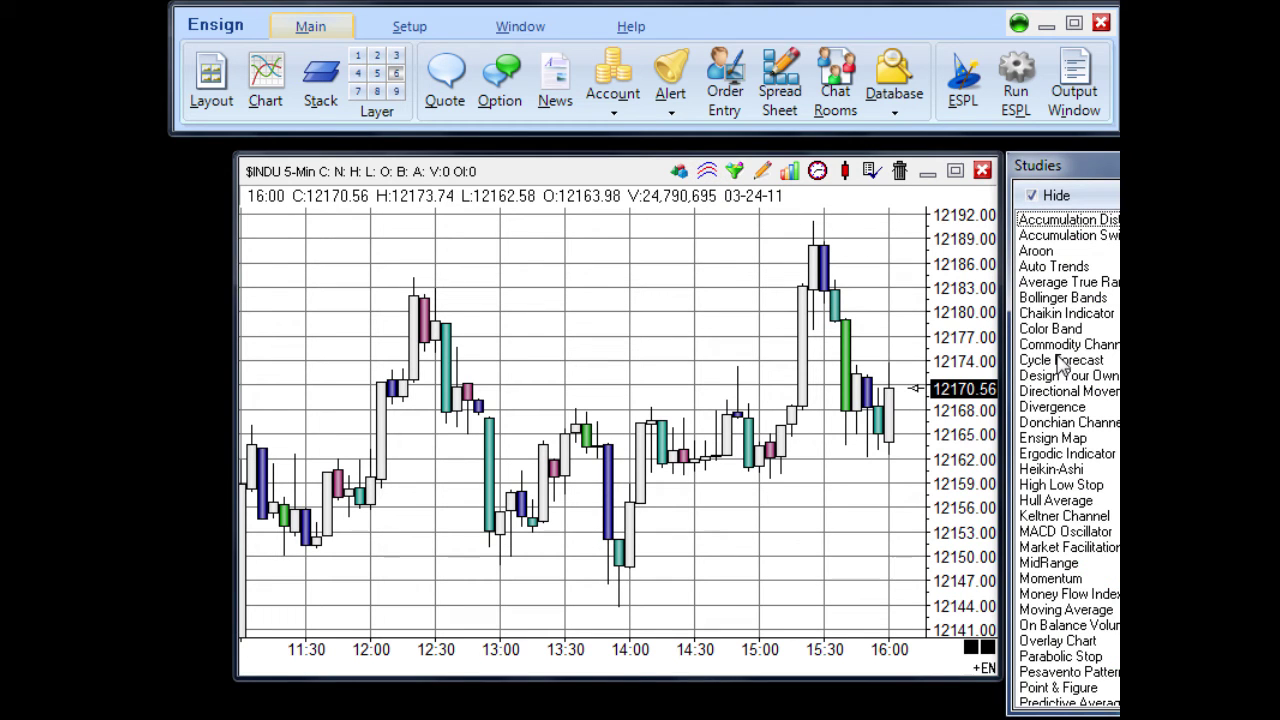
pyautogui.moveTo(1100, 168); pyautogui.dragTo(994, 166)
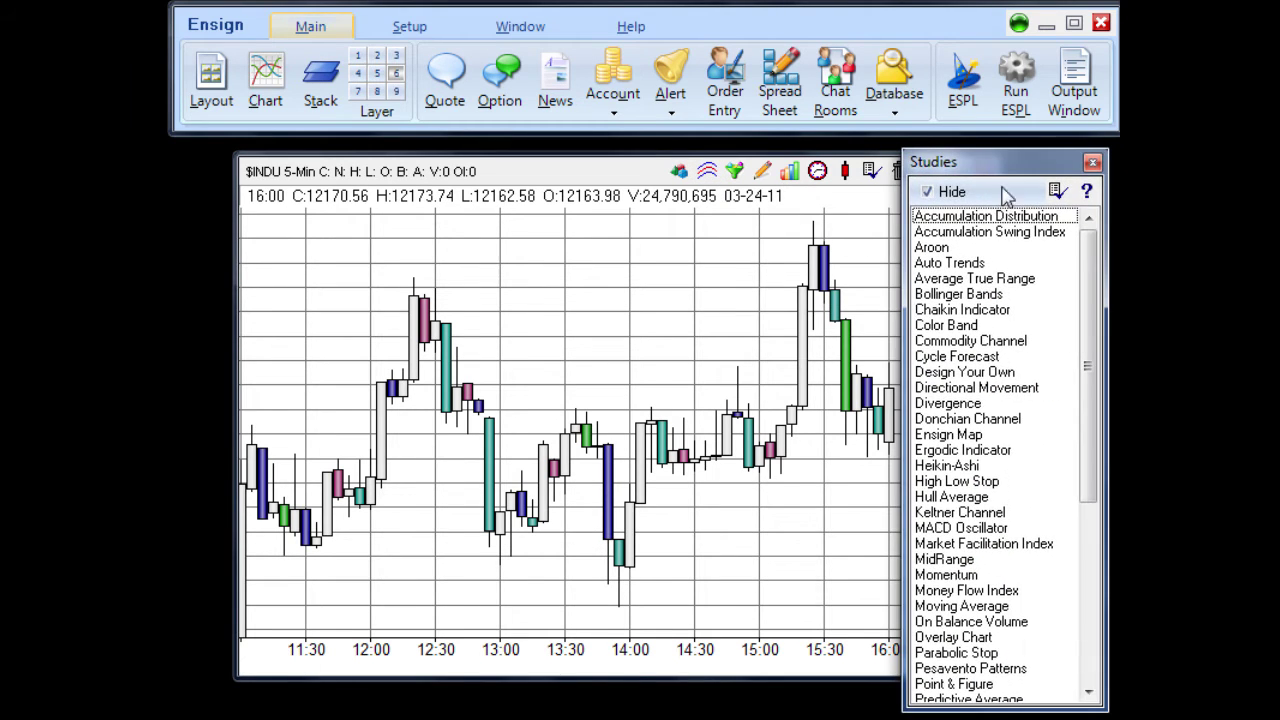
pyautogui.doubleClick(974, 298)
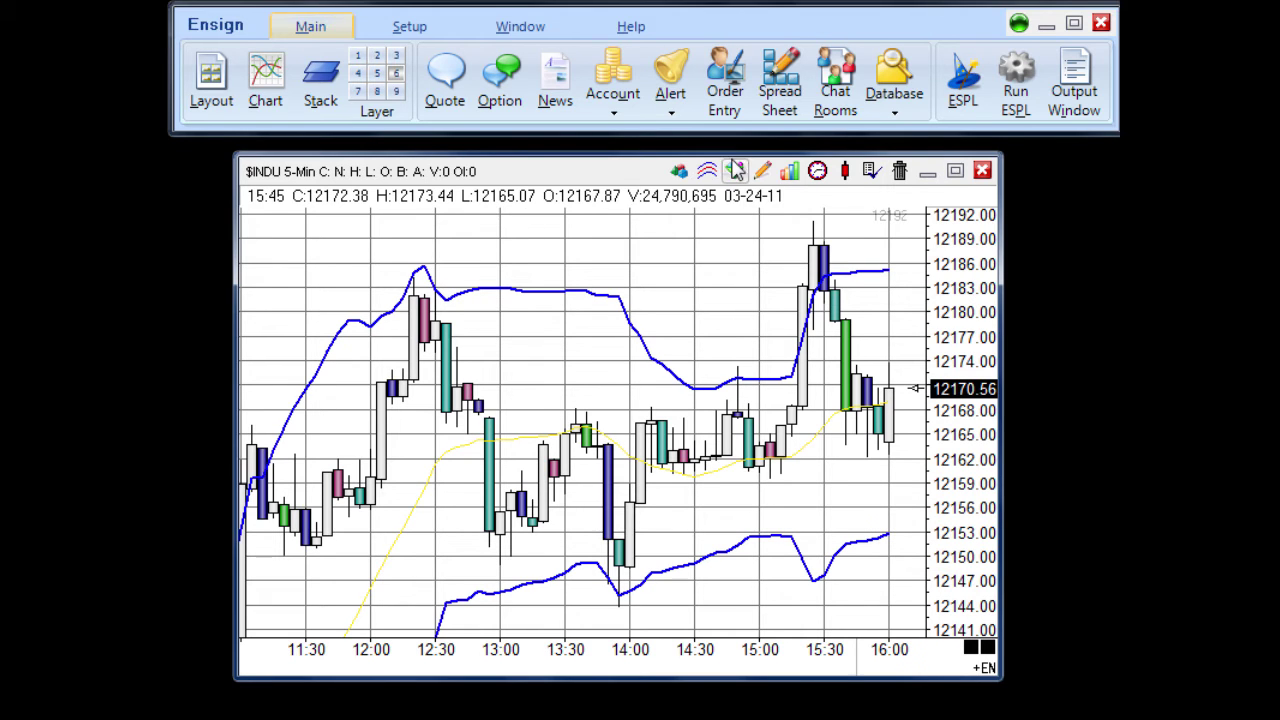
# - Add the Moving Average study to the same chart and inspect the Bollinger Bands properties without changing them
pyautogui.click(707, 171)
pyautogui.moveTo(1126, 163); pyautogui.dragTo(998, 163)
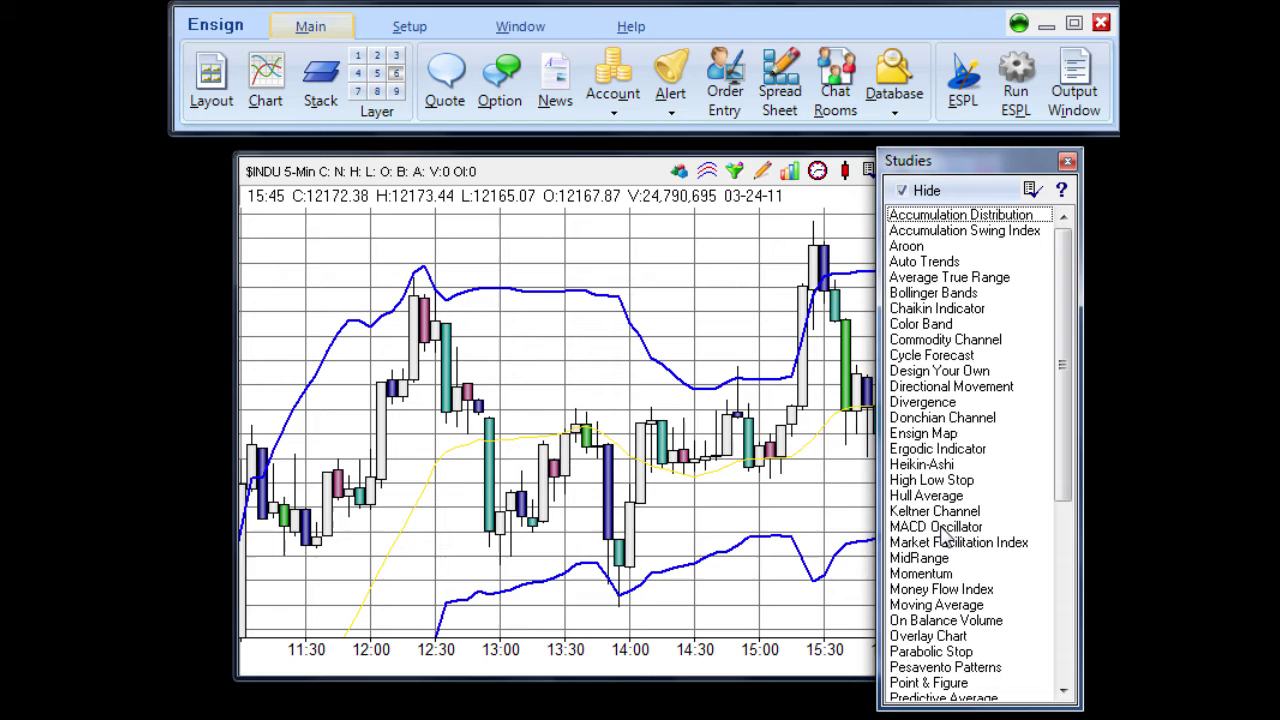
pyautogui.doubleClick(930, 605)
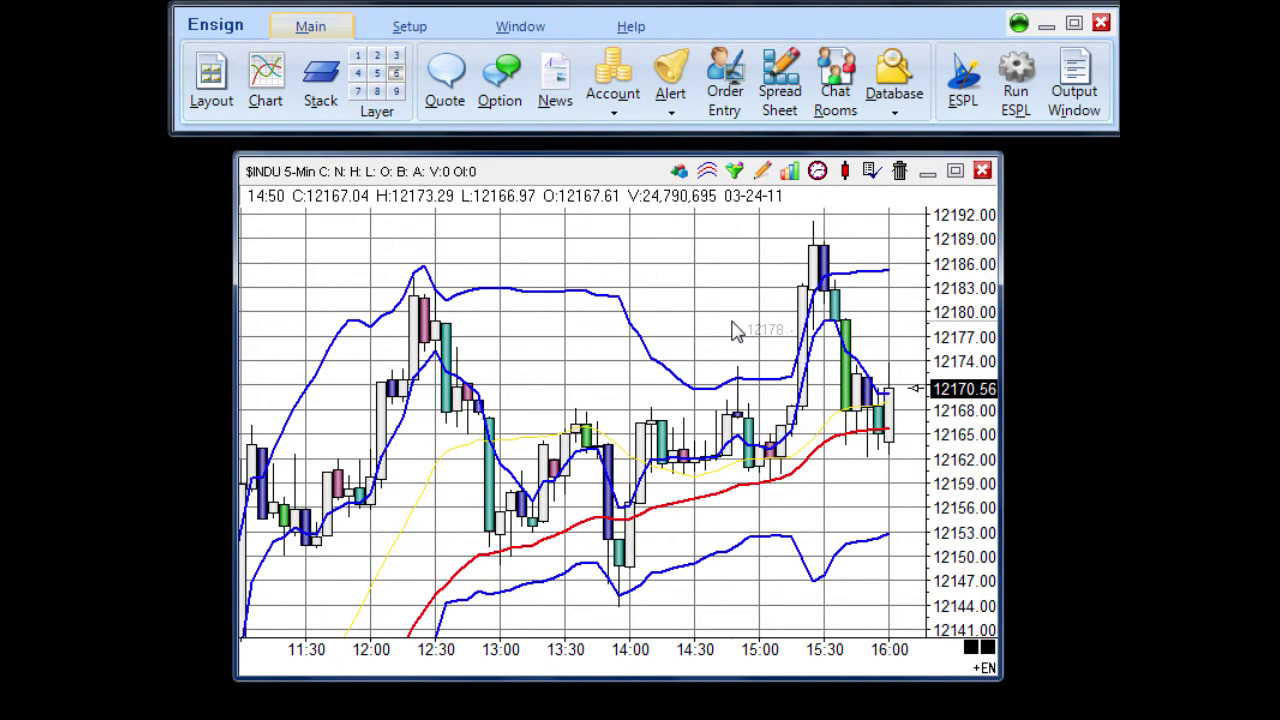
pyautogui.doubleClick(617, 304)
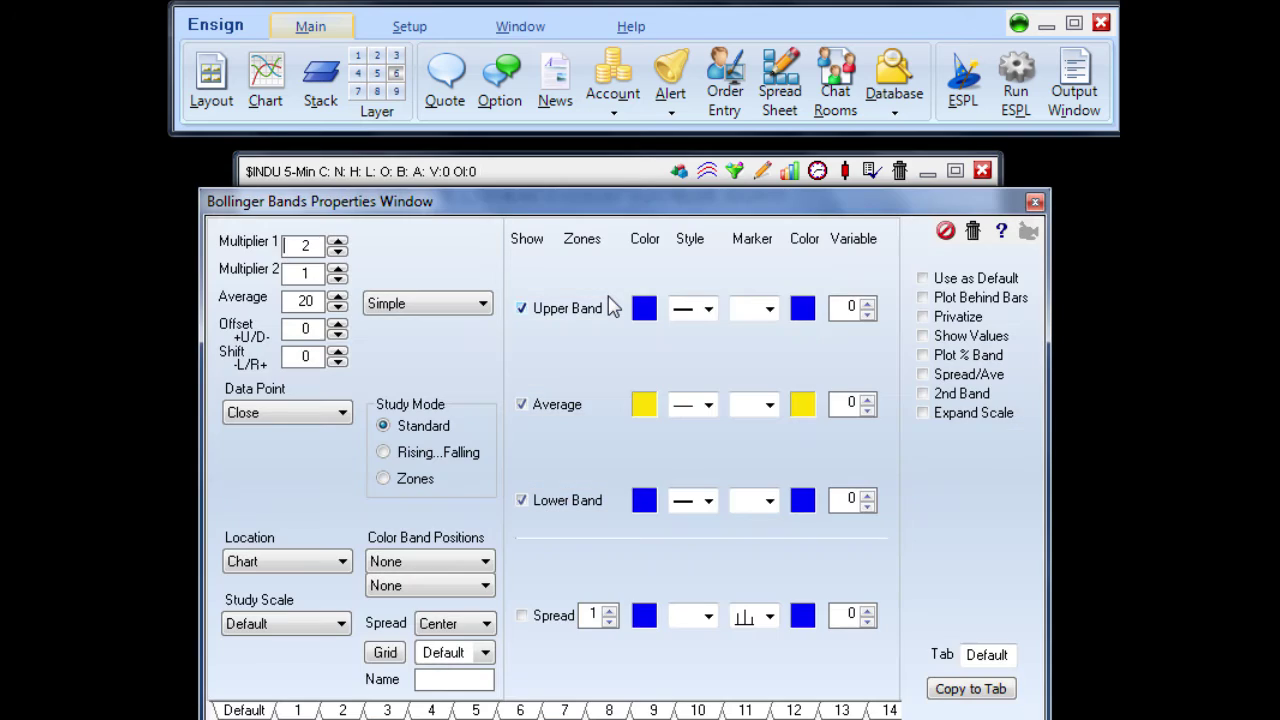
pyautogui.click(1036, 203)
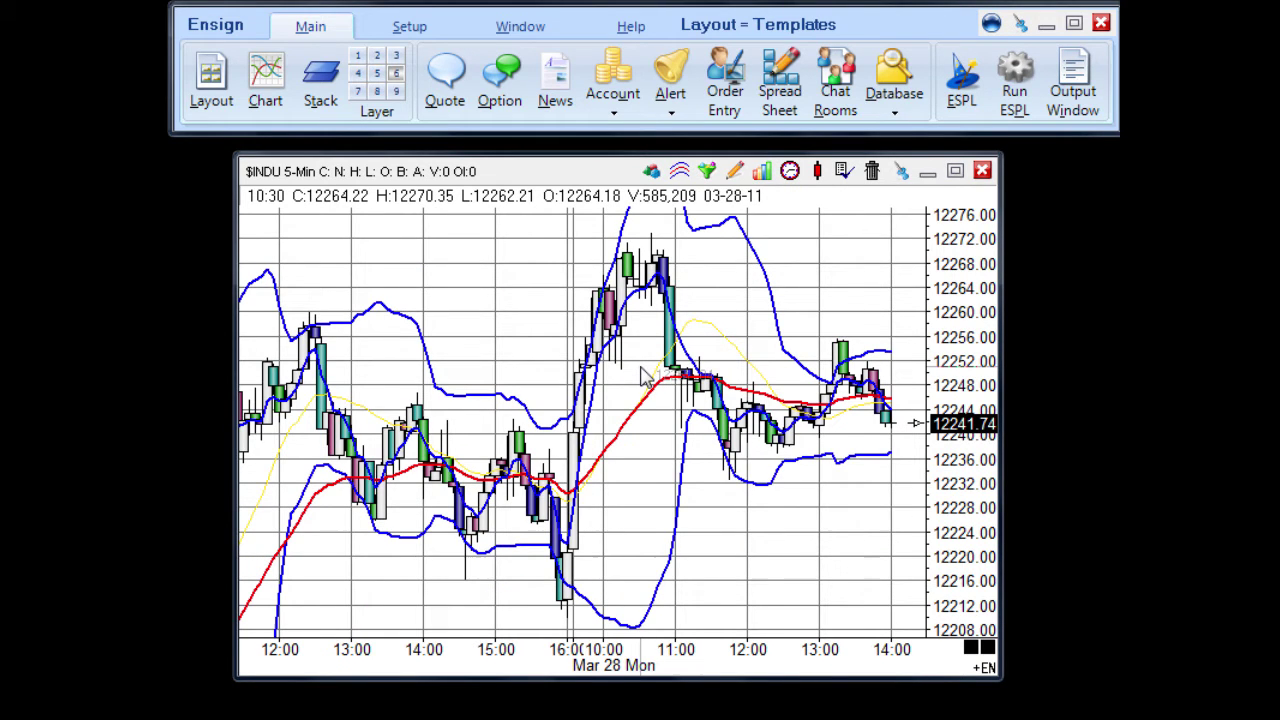
# - Save the chart's studies as a new template named Studies and close the Templates window
pyautogui.click(707, 171)
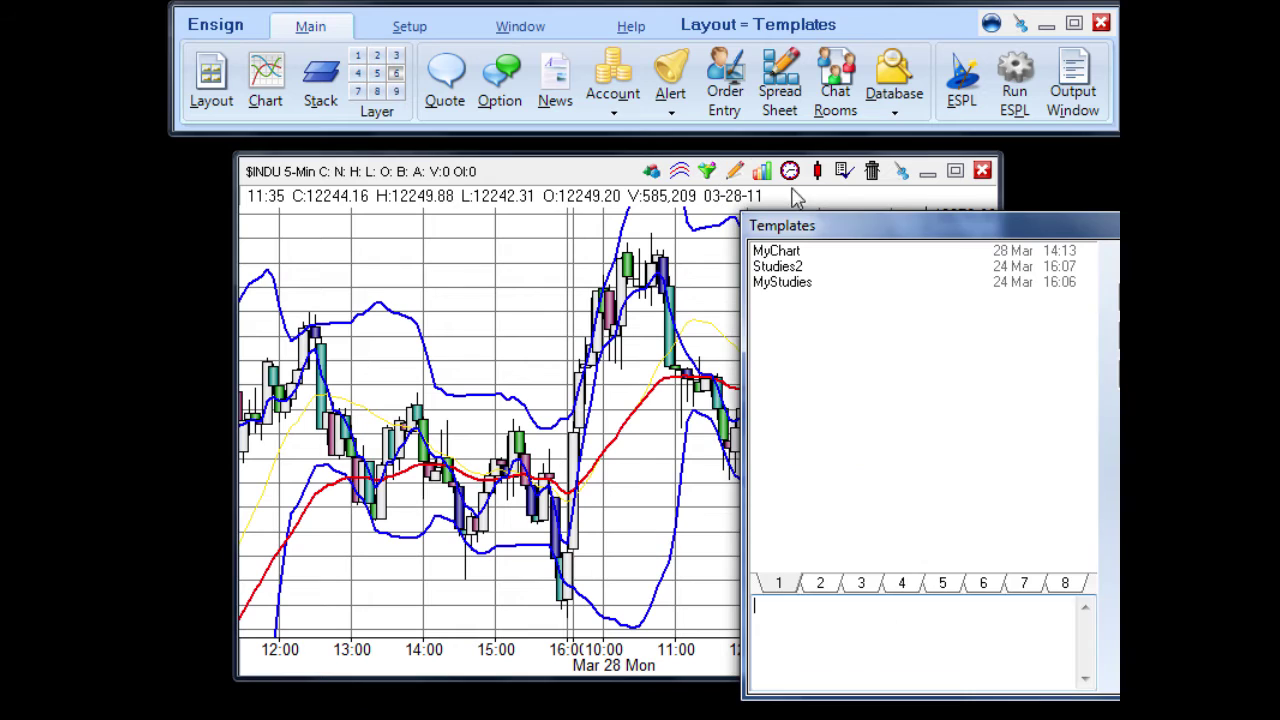
pyautogui.moveTo(1045, 231); pyautogui.dragTo(713, 198)
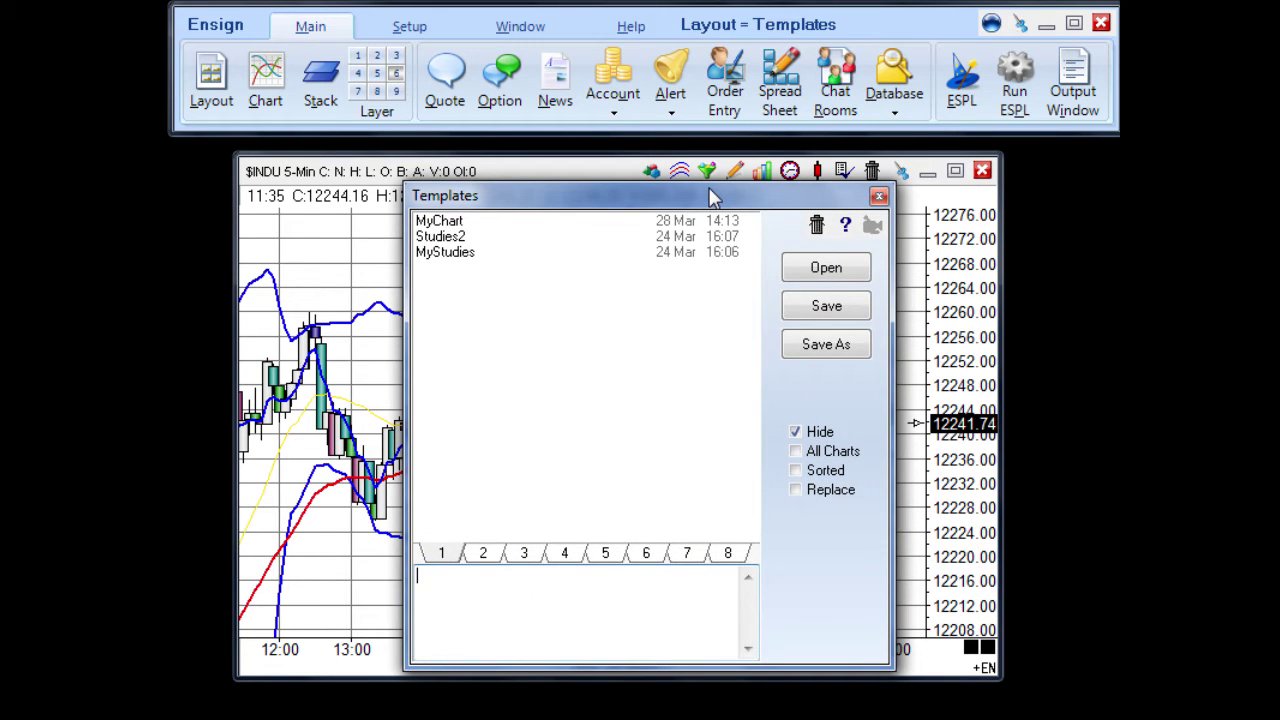
pyautogui.click(835, 348)
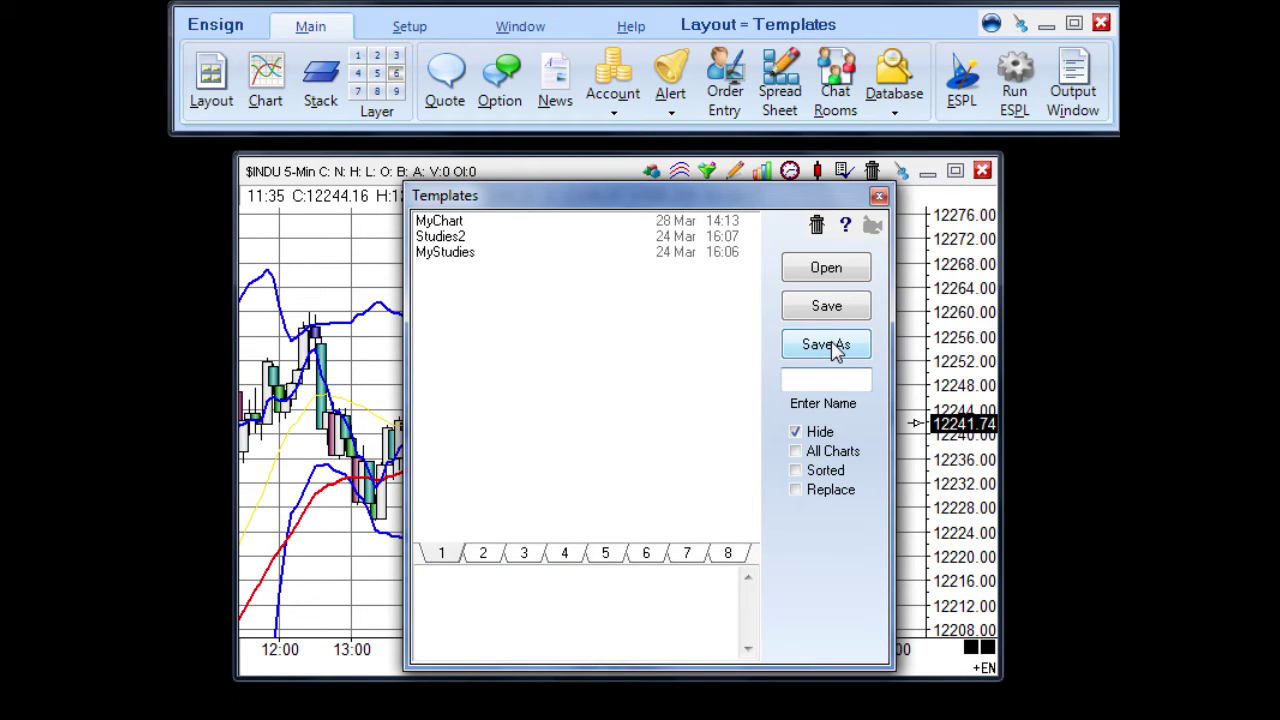
pyautogui.write('Studies')
pyautogui.press('Return')
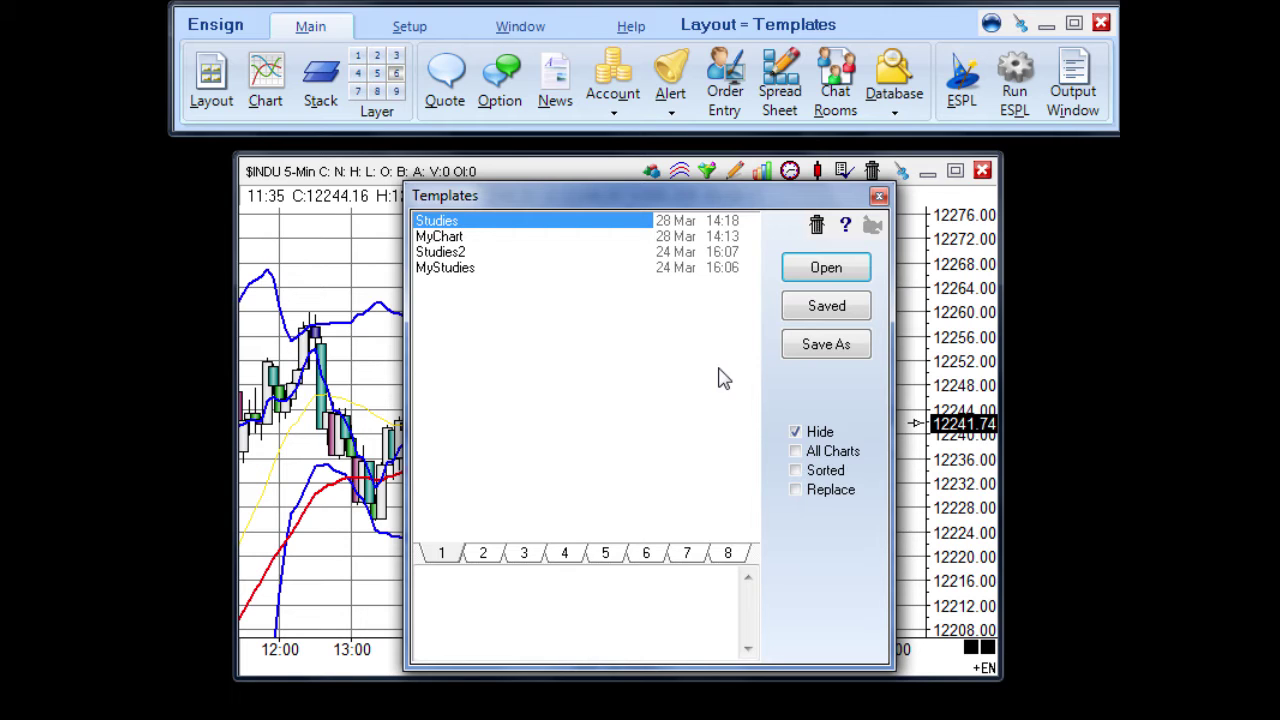
pyautogui.click(879, 196)
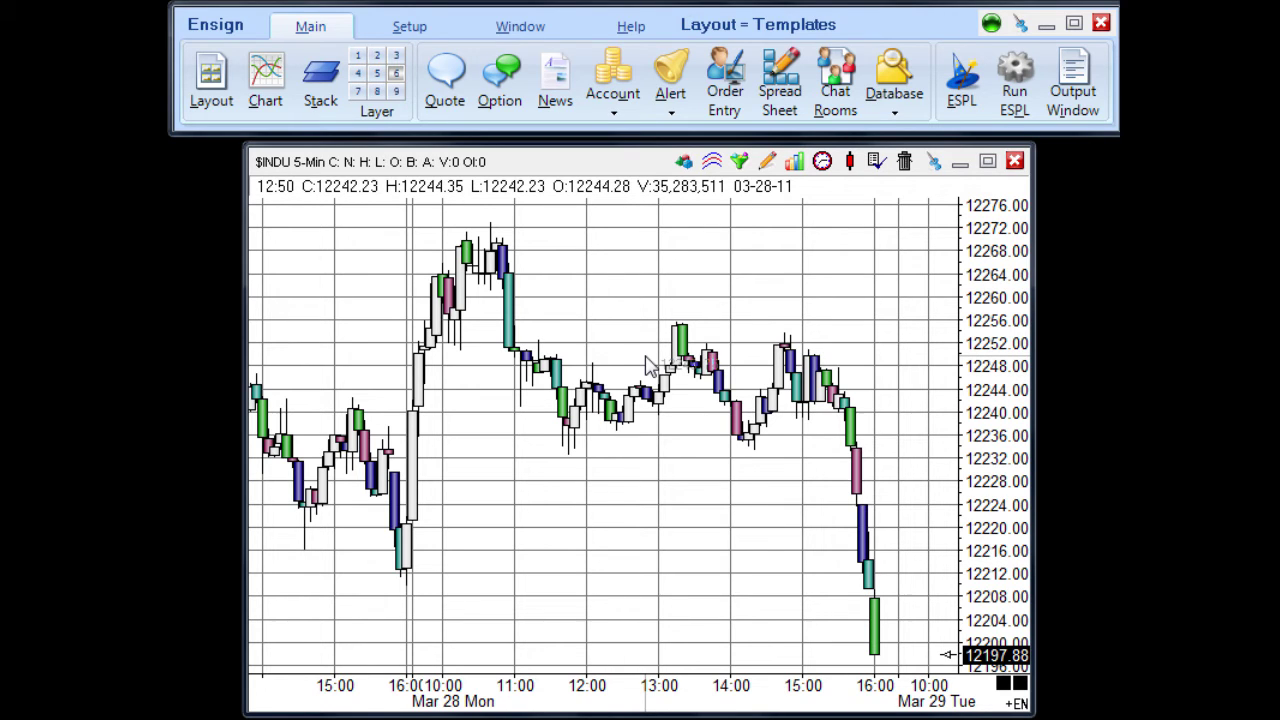
# - Apply the saved Studies template to the $INDU 5-minute chart that has no studies
pyautogui.click(739, 163)
pyautogui.moveTo(893, 218); pyautogui.dragTo(585, 212)
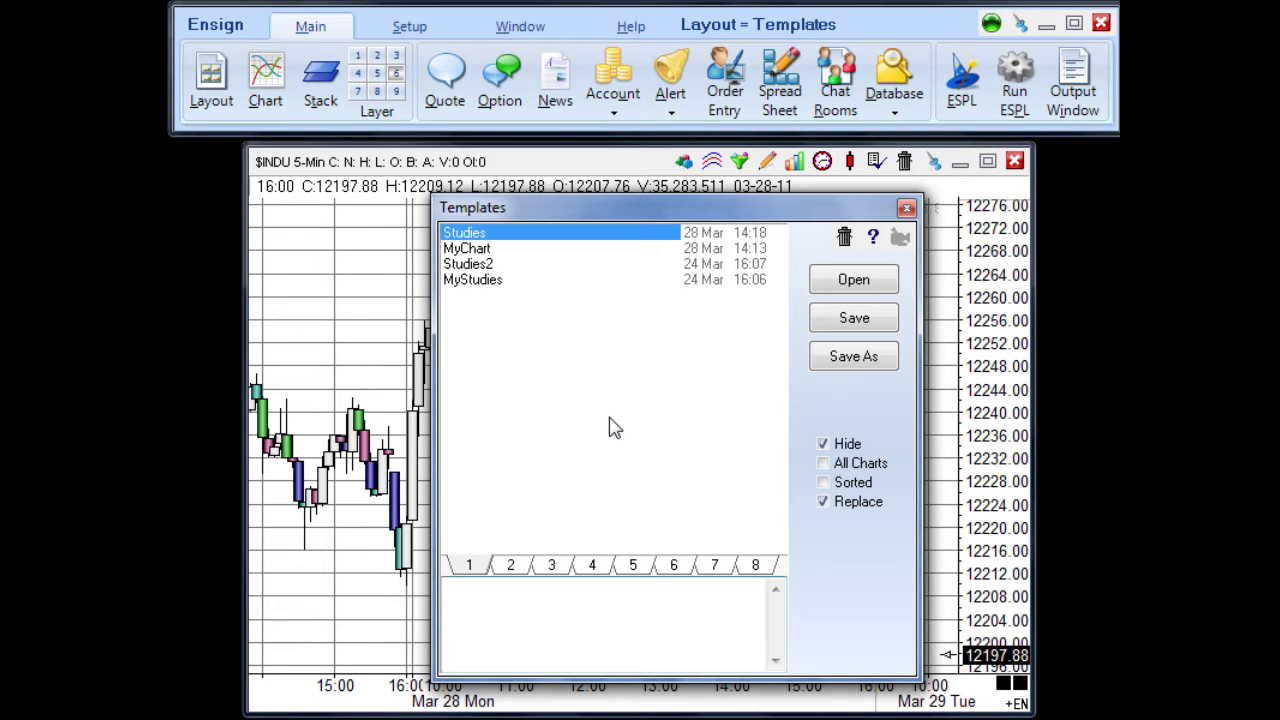
pyautogui.click(852, 280)
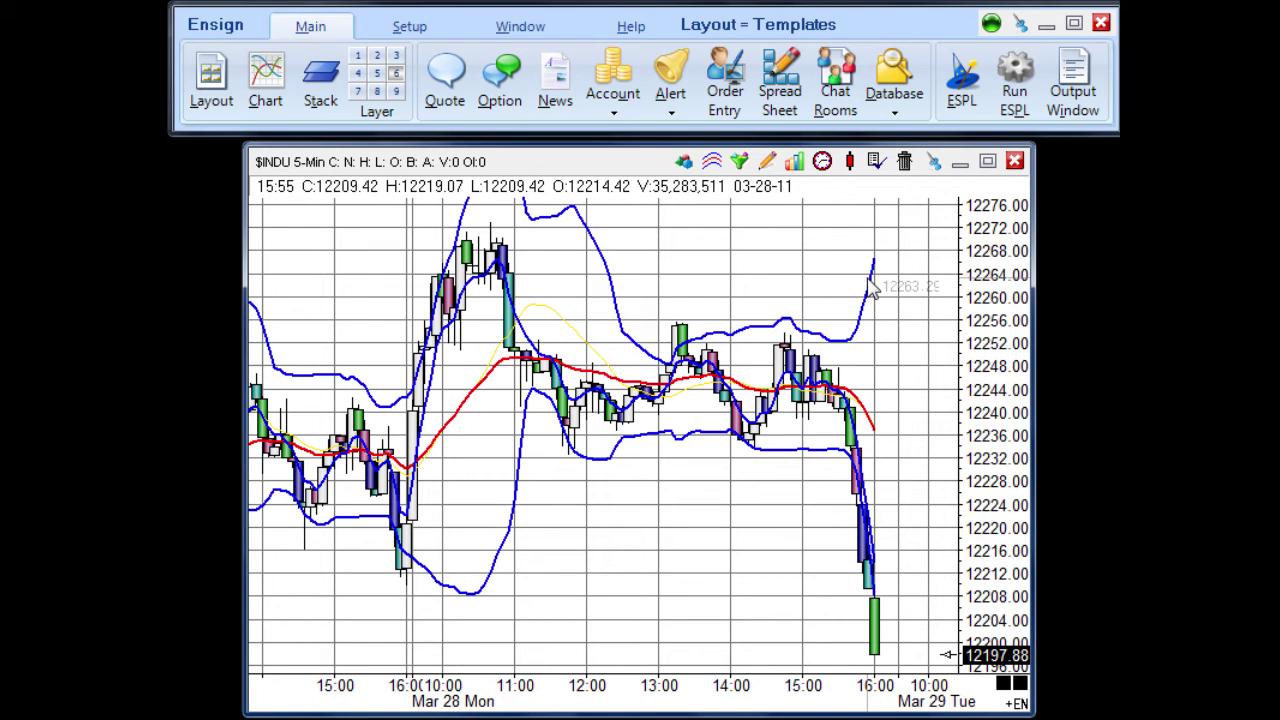
# - Try the All Charts option for templates, turn it back off and close the Templates window
pyautogui.click(739, 161)
pyautogui.moveTo(829, 214); pyautogui.dragTo(513, 222)
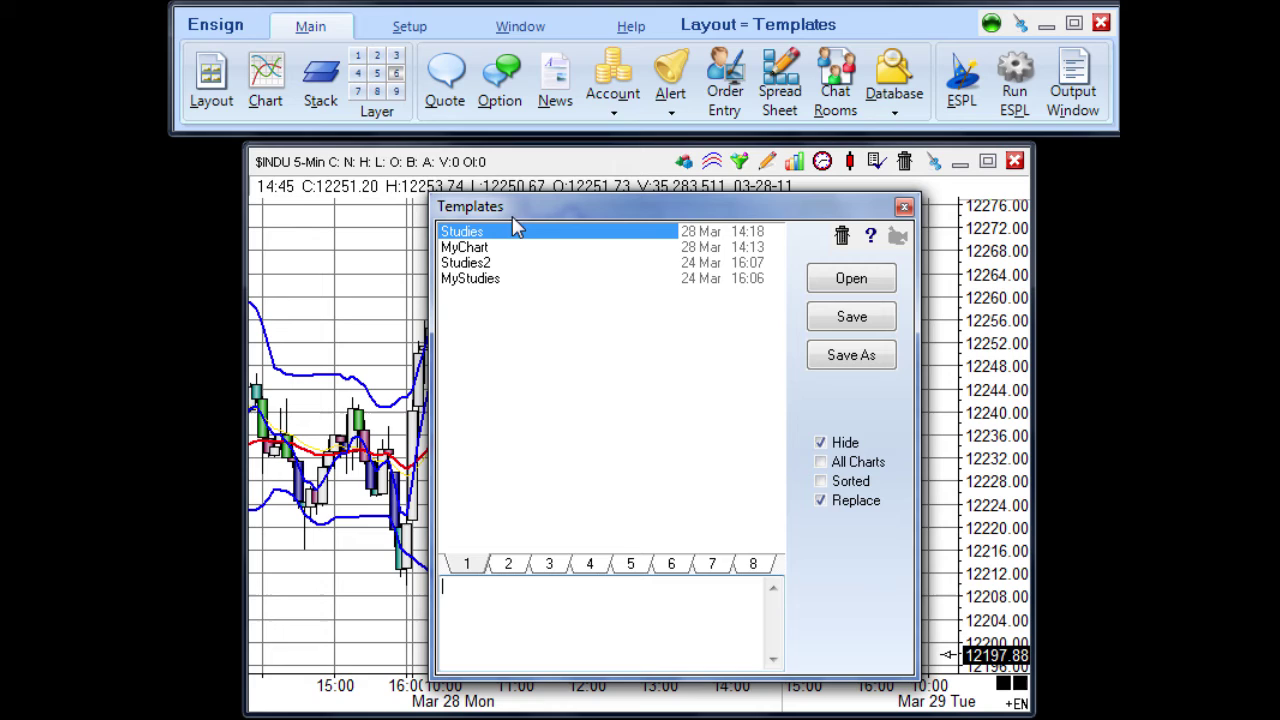
pyautogui.click(822, 463)
pyautogui.click(822, 463)
pyautogui.click(904, 207)
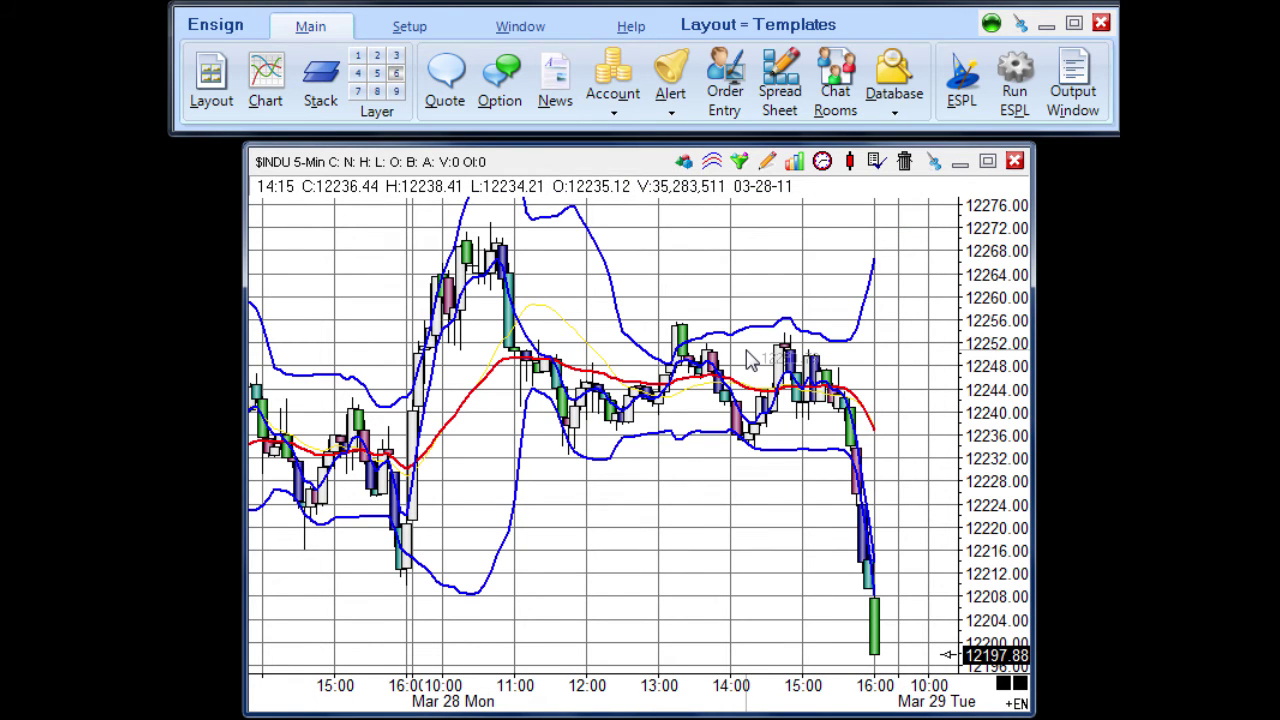
# - Toggle the Templates window's Hide option off and back on, and sort the template list alphabetically, leaving Sorted off
pyautogui.click(767, 161)
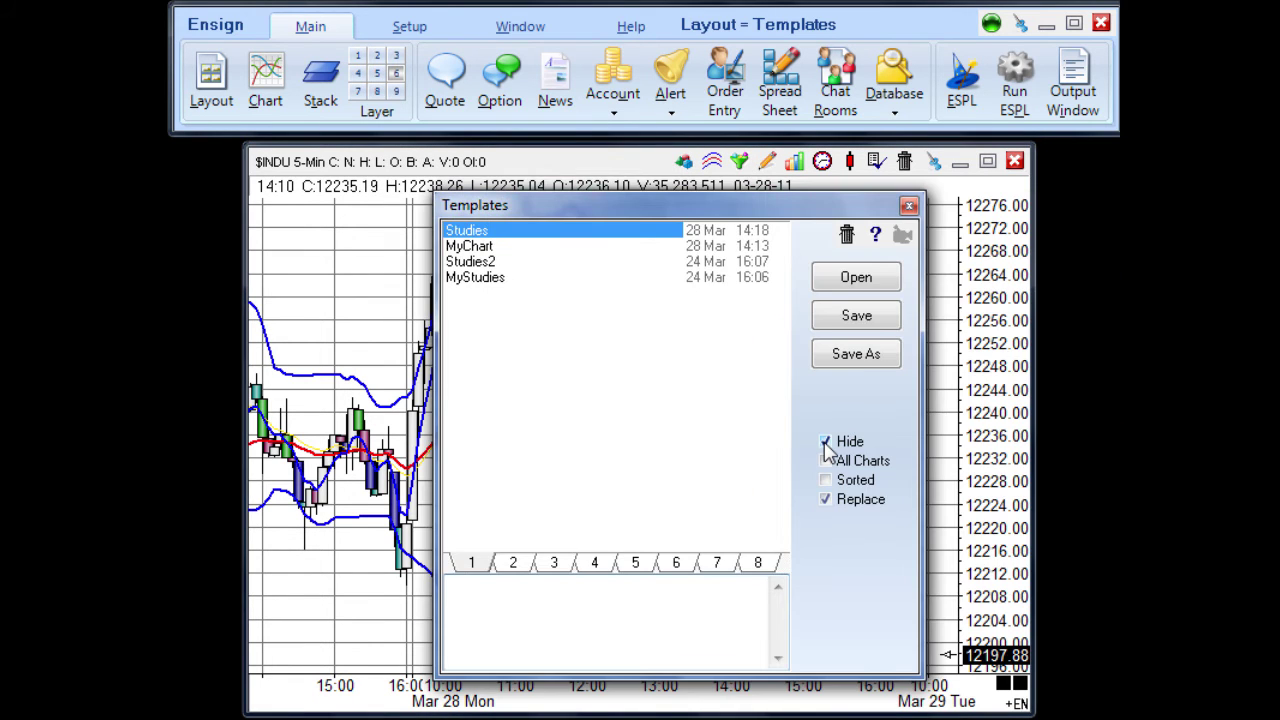
pyautogui.click(826, 443)
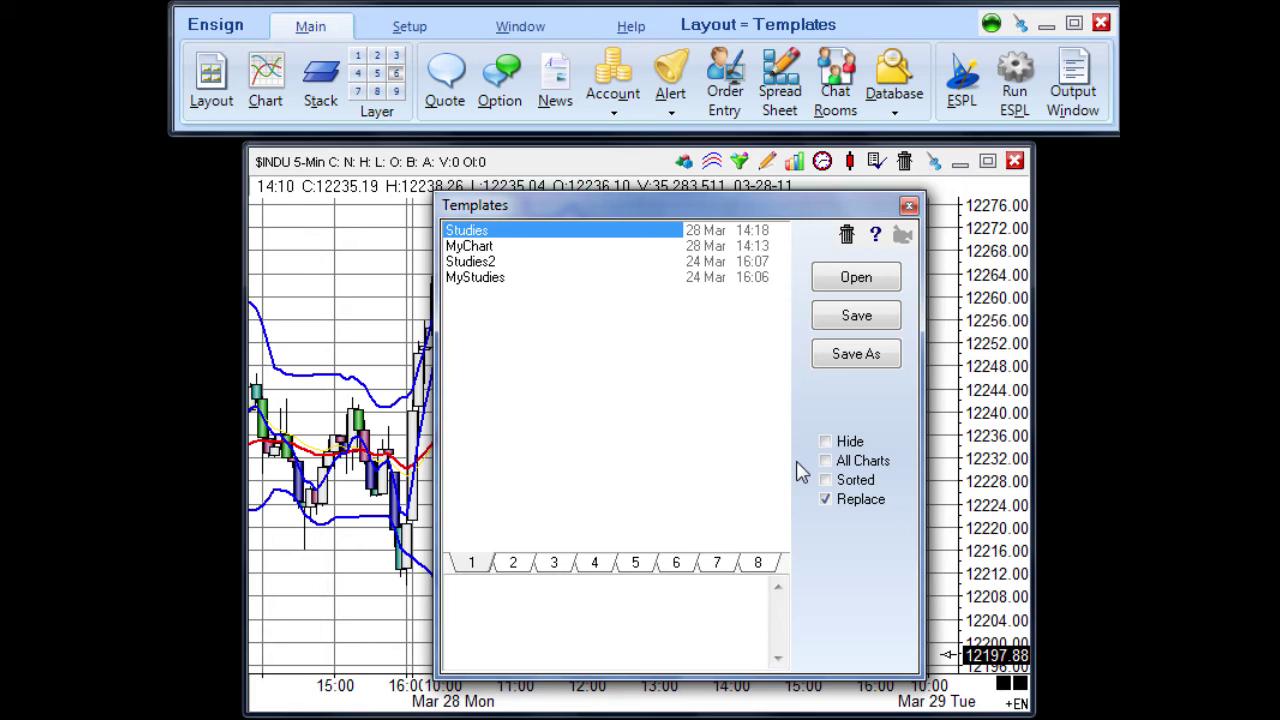
pyautogui.click(828, 444)
pyautogui.click(826, 482)
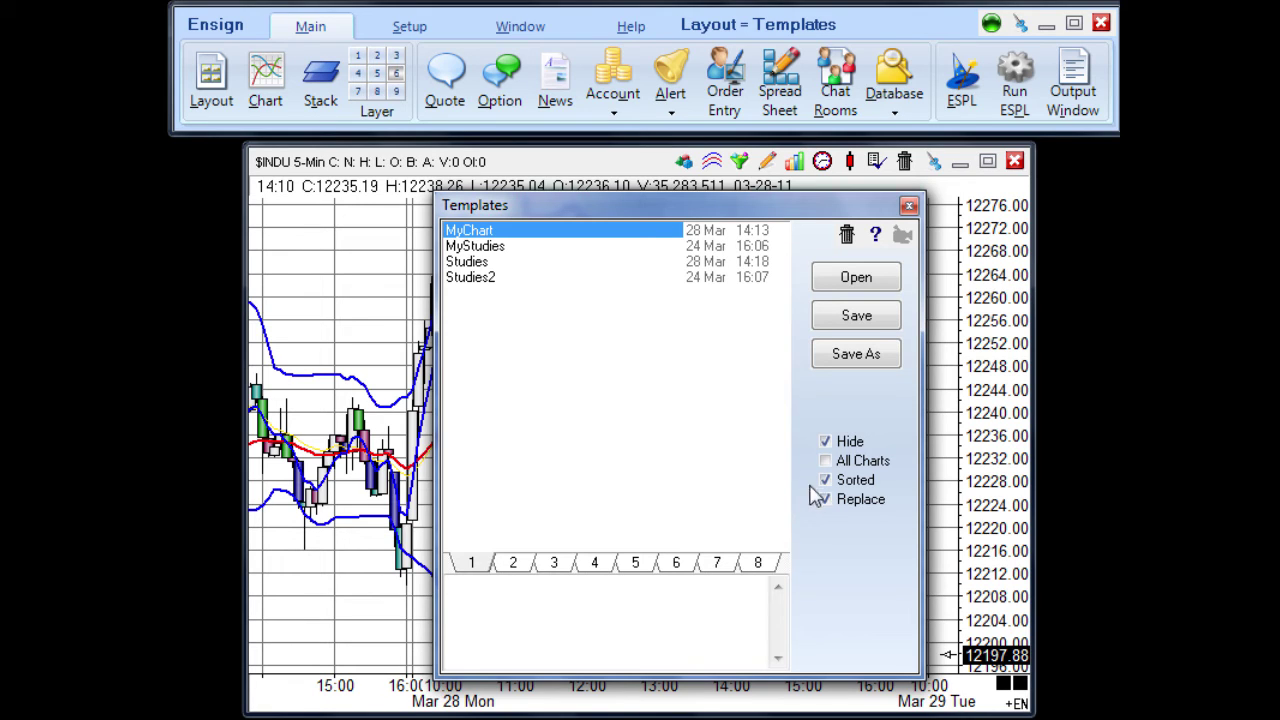
pyautogui.click(825, 481)
# - Move the MyChart template to the end of the template list, below Studies2
pyautogui.click(493, 248)
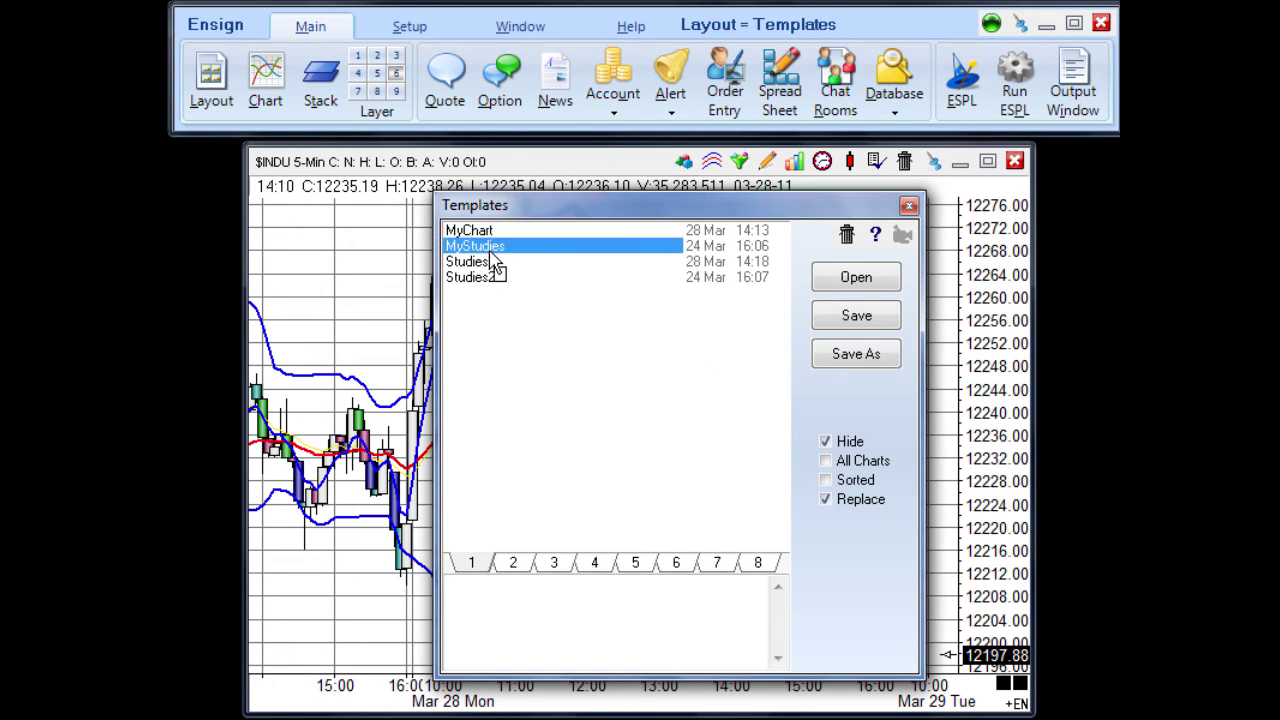
pyautogui.click(497, 278)
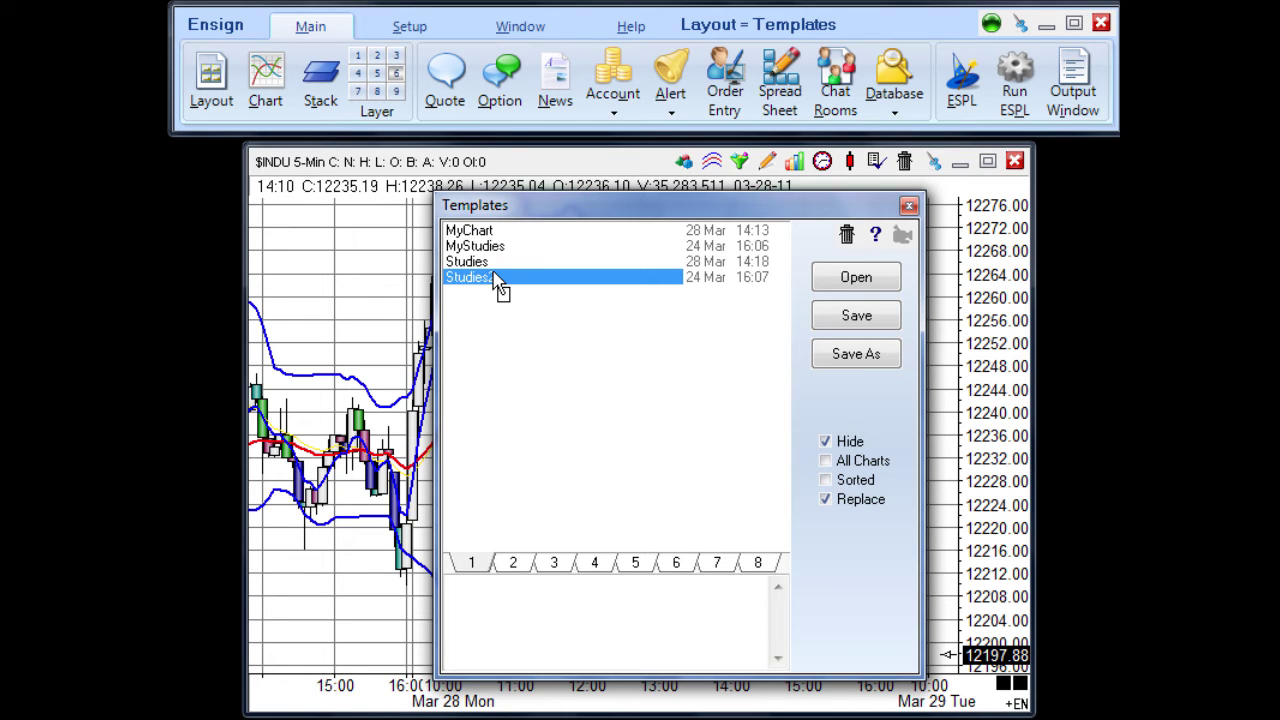
pyautogui.moveTo(494, 279); pyautogui.dragTo(494, 281)
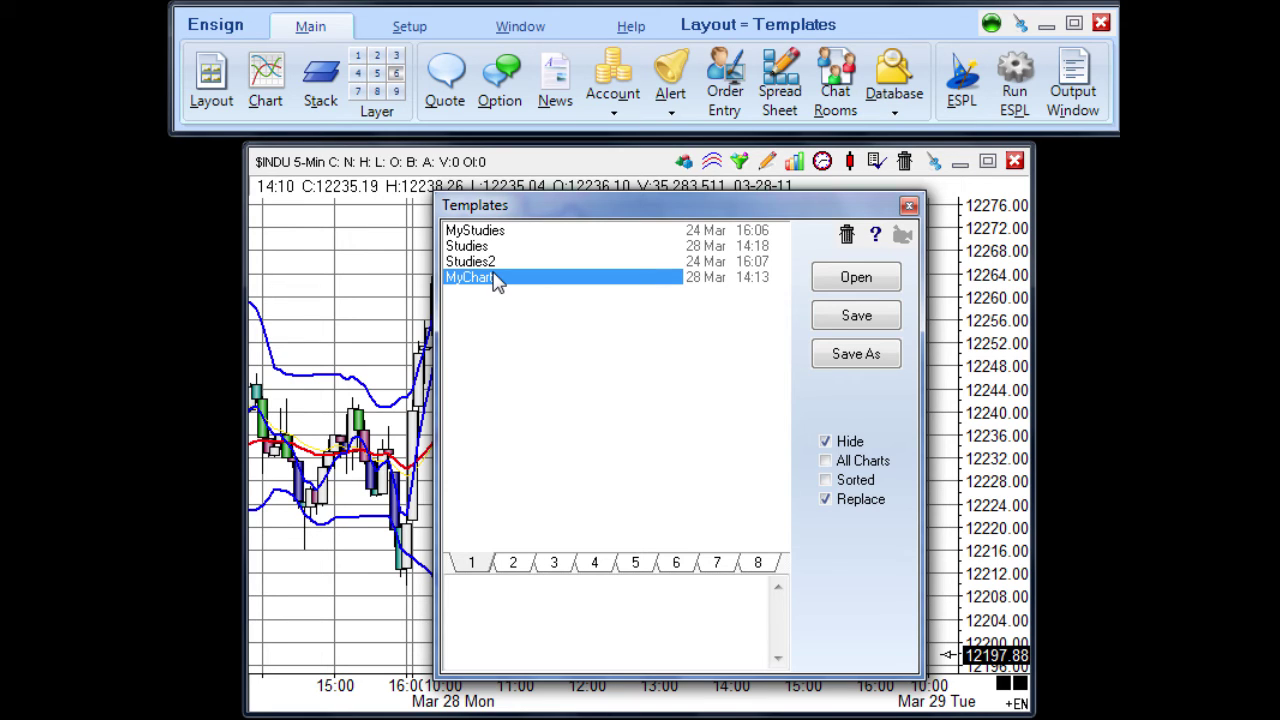
# - Delete the MyStudies template from the template list
pyautogui.click(485, 245)
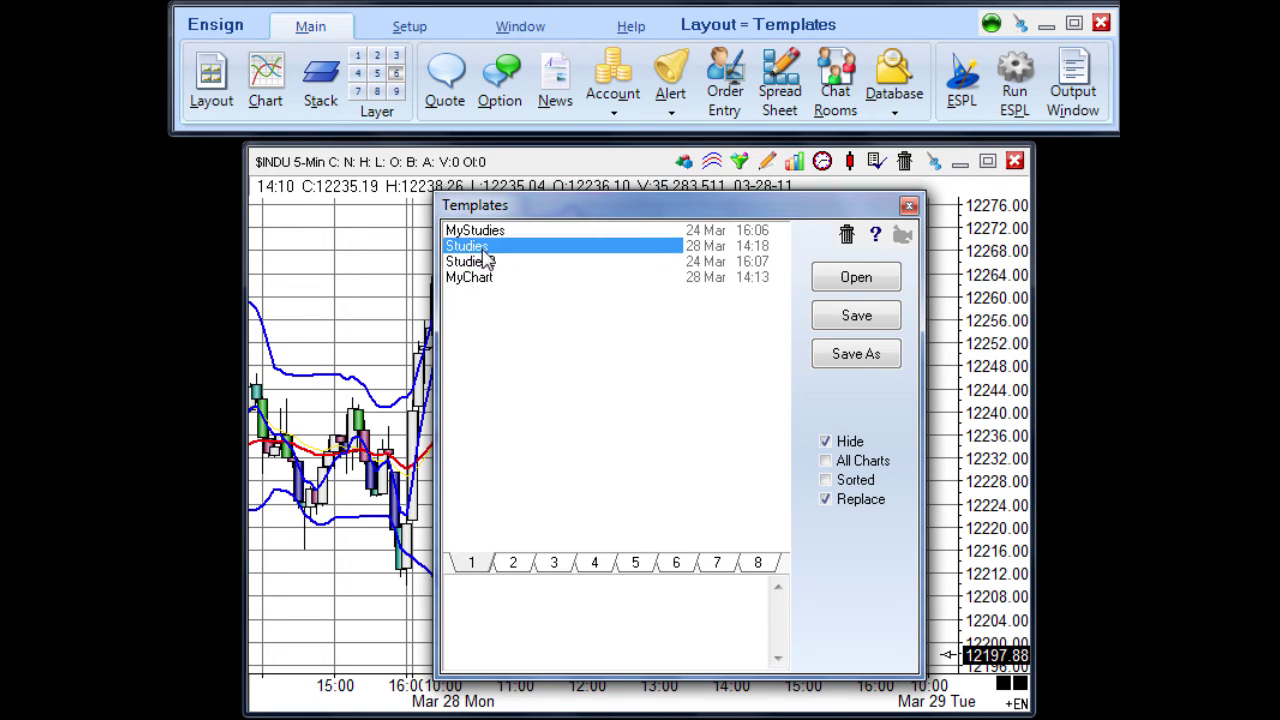
pyautogui.click(485, 232)
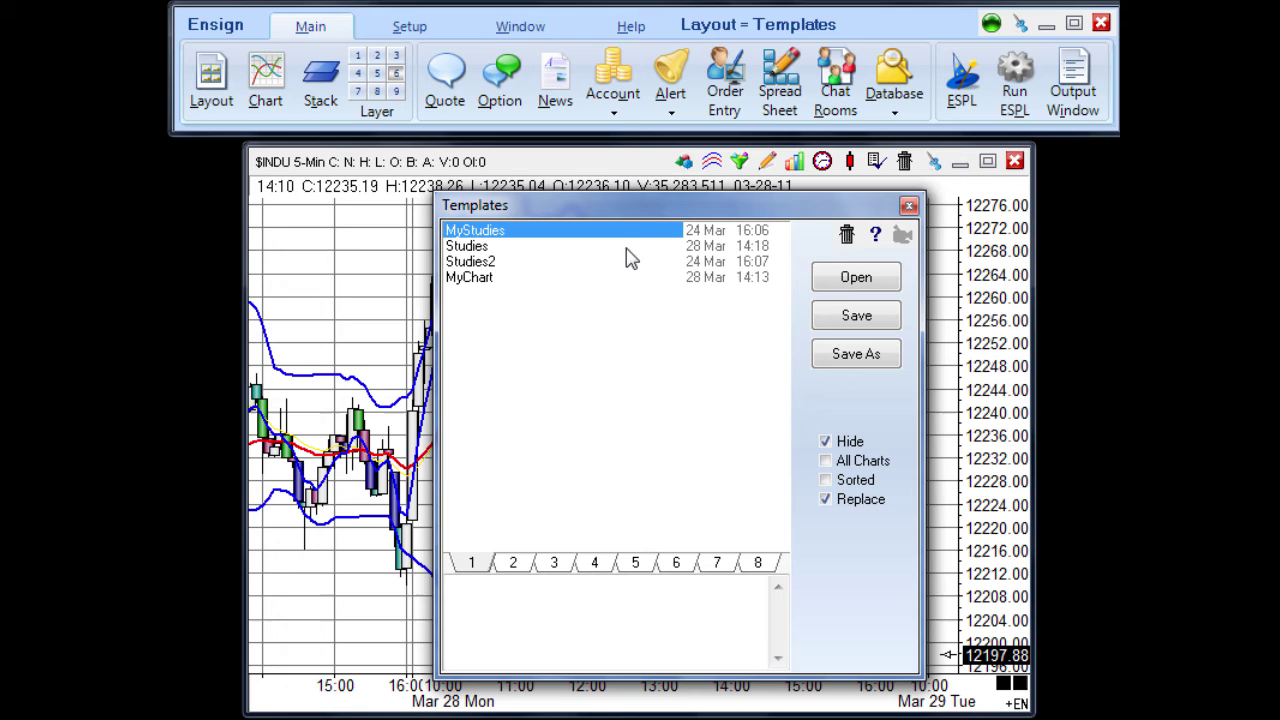
pyautogui.click(845, 240)
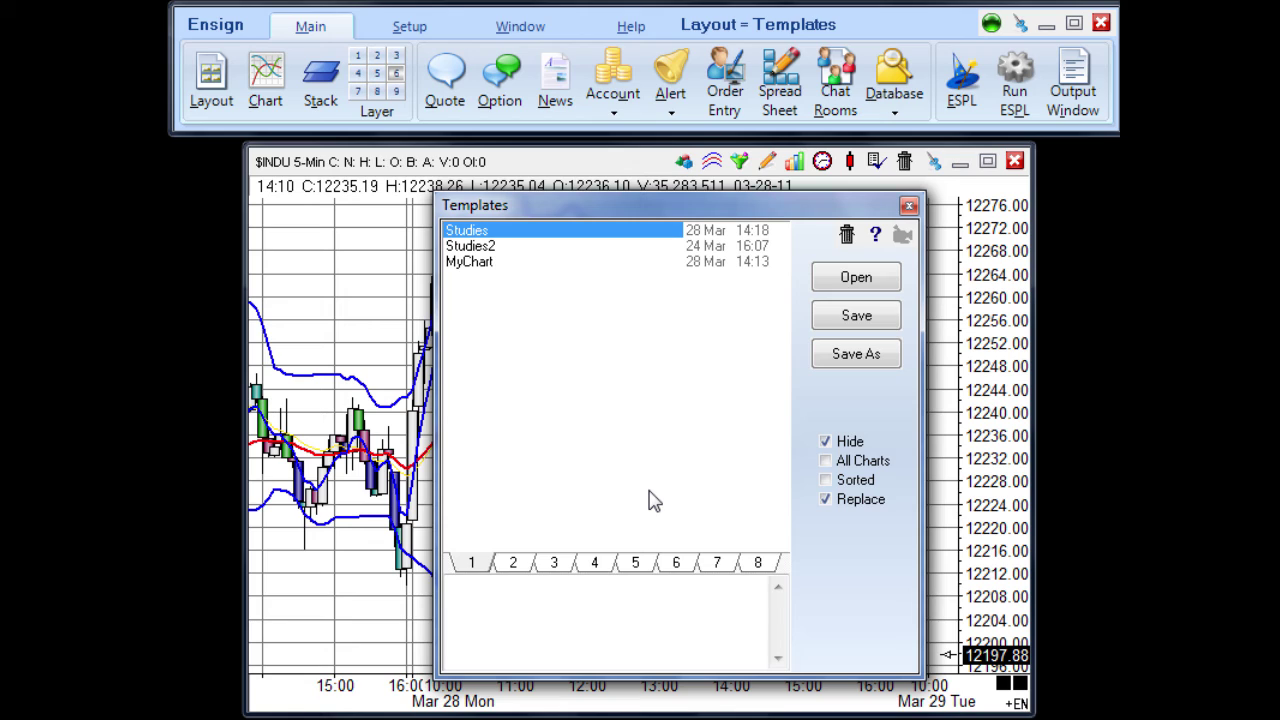
# - Move the MyChart template from page 1 to page 2 of the template list and close the Templates window
pyautogui.click(529, 566)
pyautogui.click(490, 566)
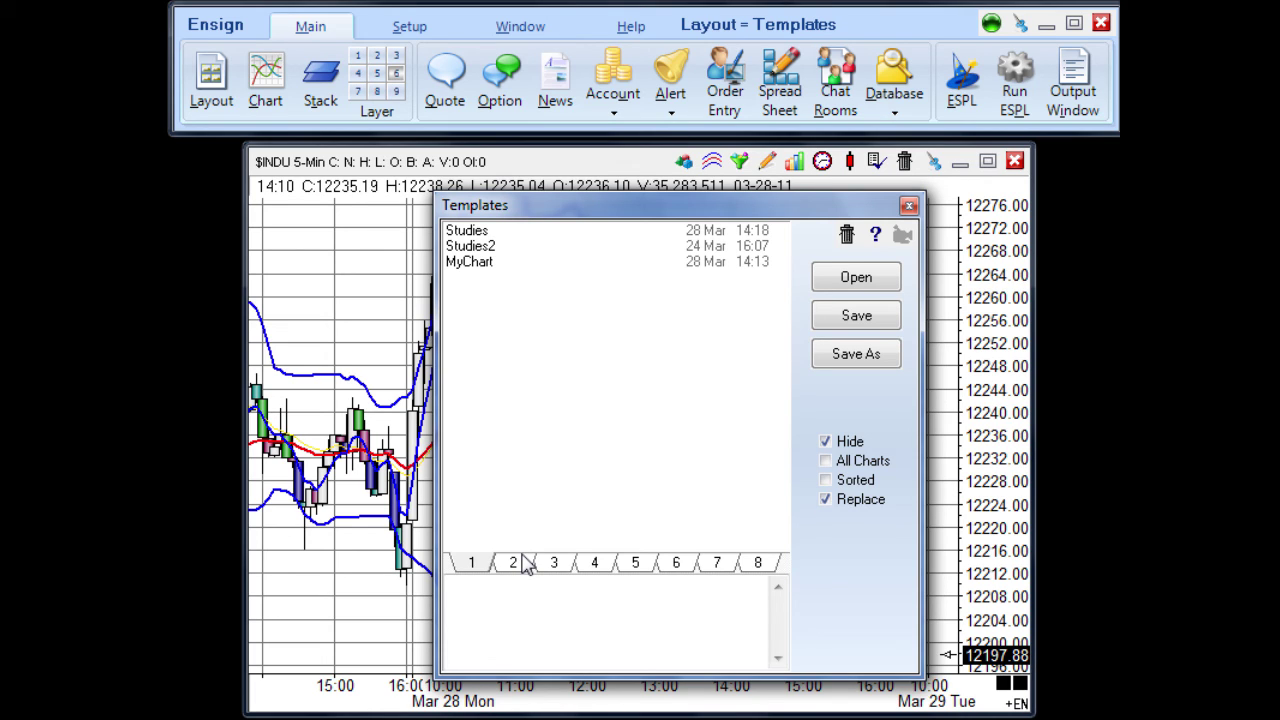
pyautogui.click(455, 263)
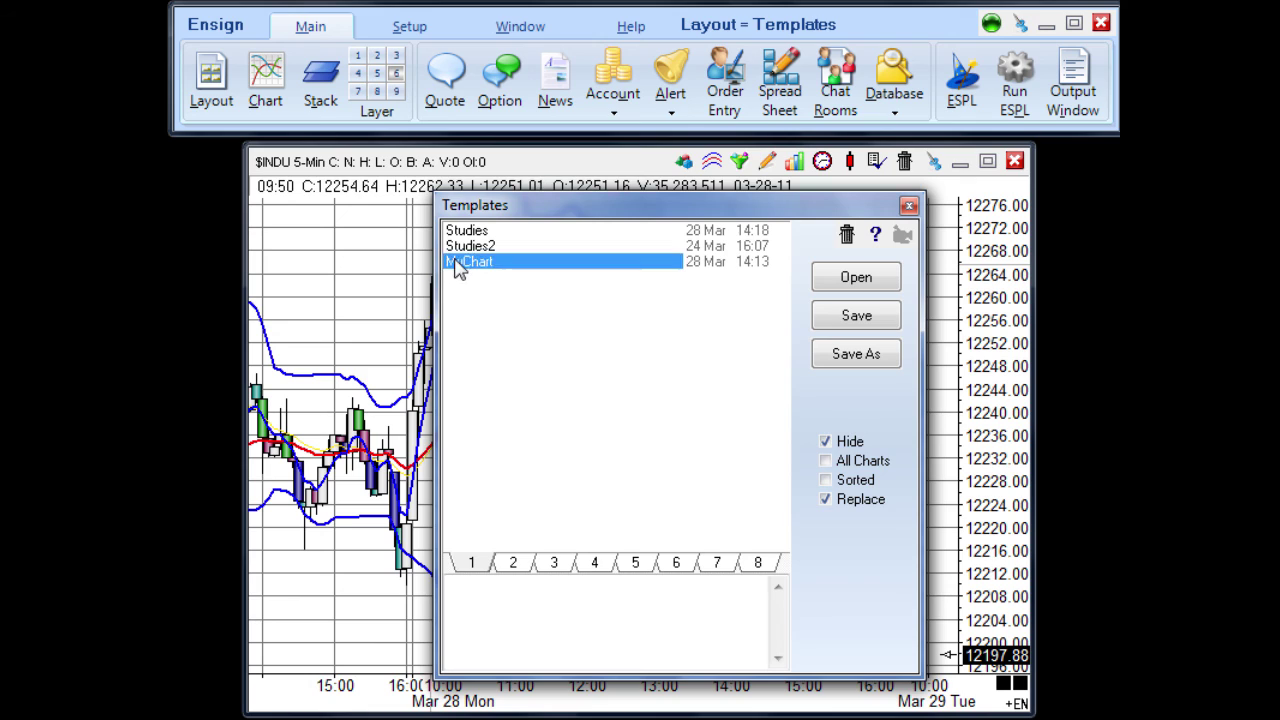
pyautogui.click(476, 395)
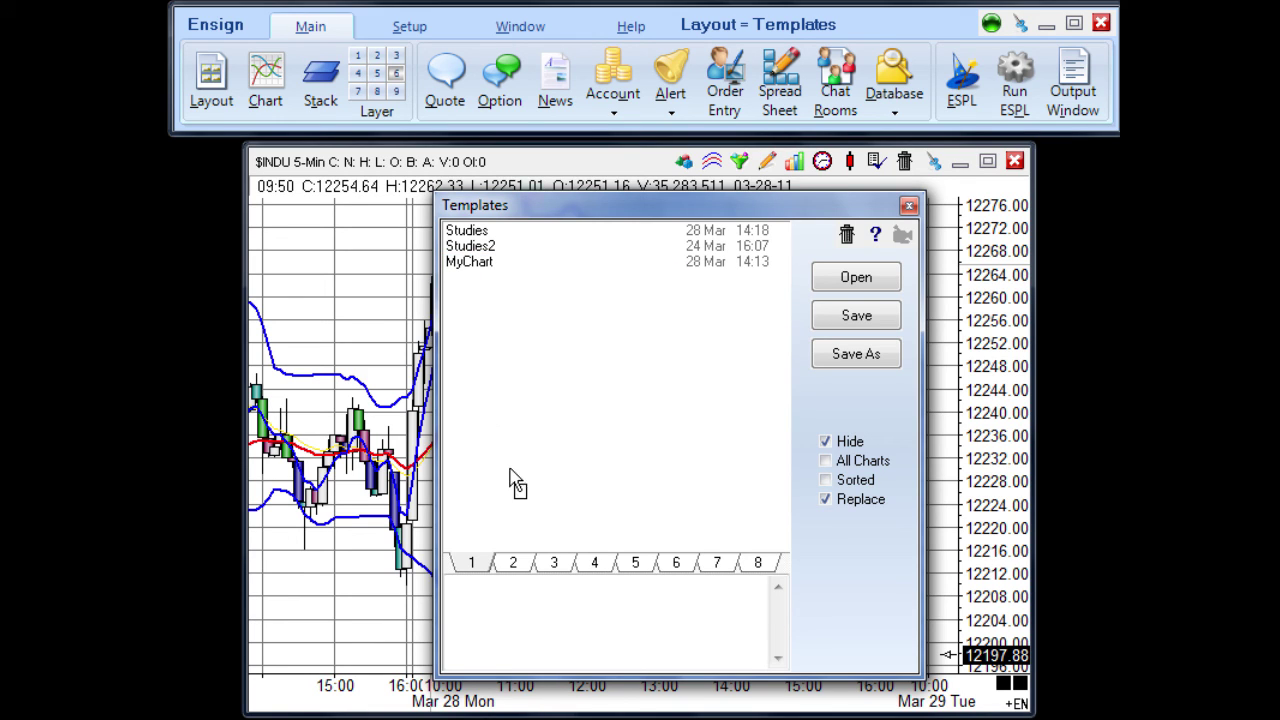
pyautogui.moveTo(527, 562); pyautogui.dragTo(524, 563)
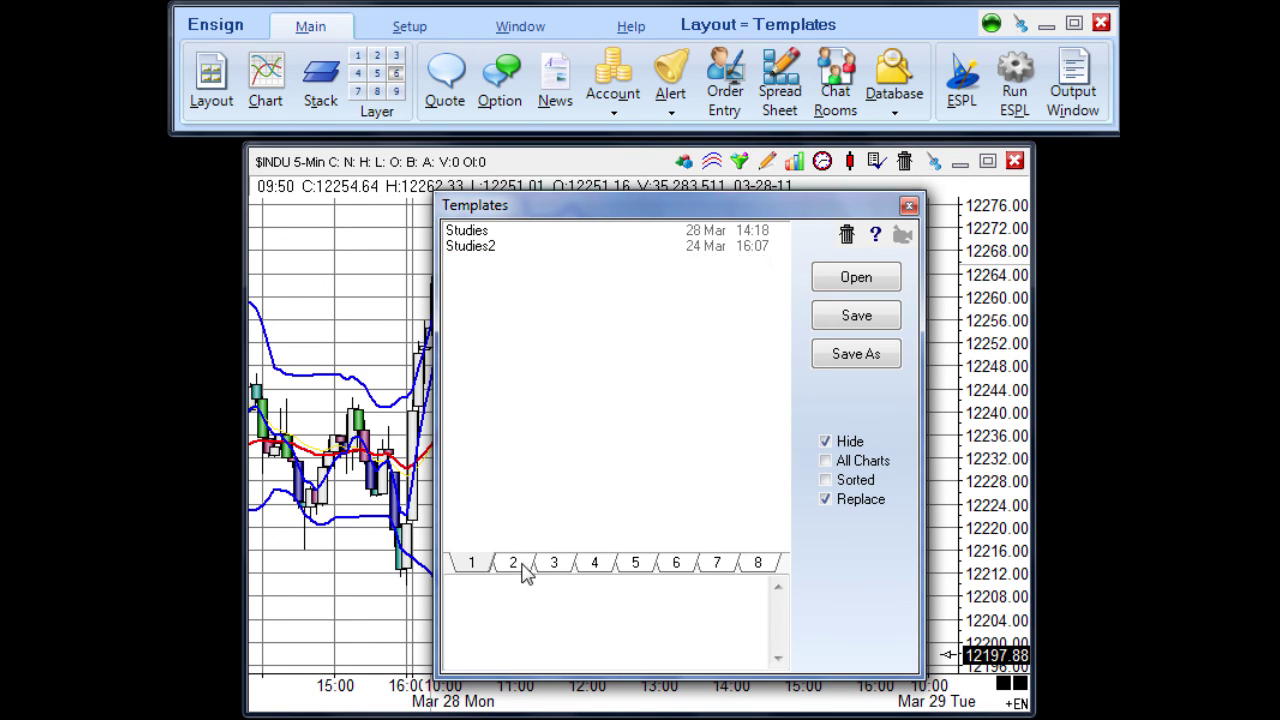
pyautogui.click(481, 566)
pyautogui.click(908, 206)
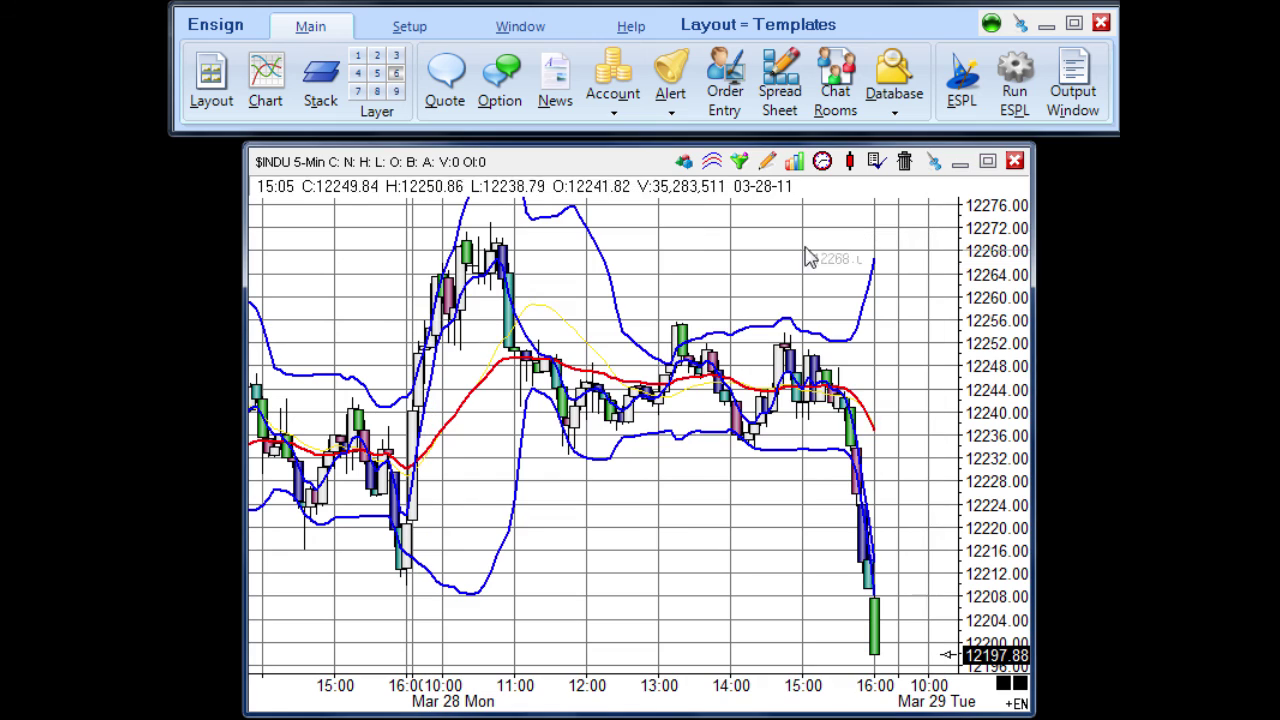